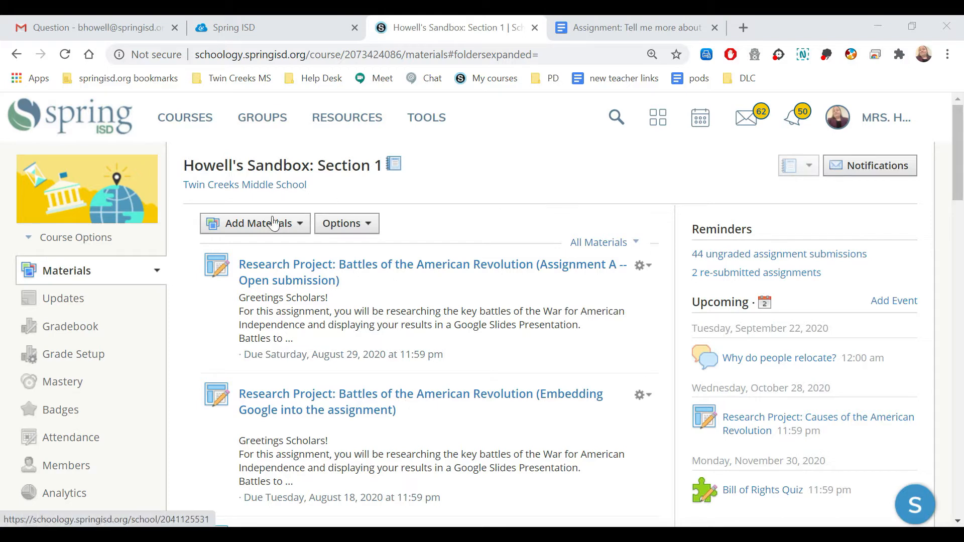
pyautogui.click(272, 226)
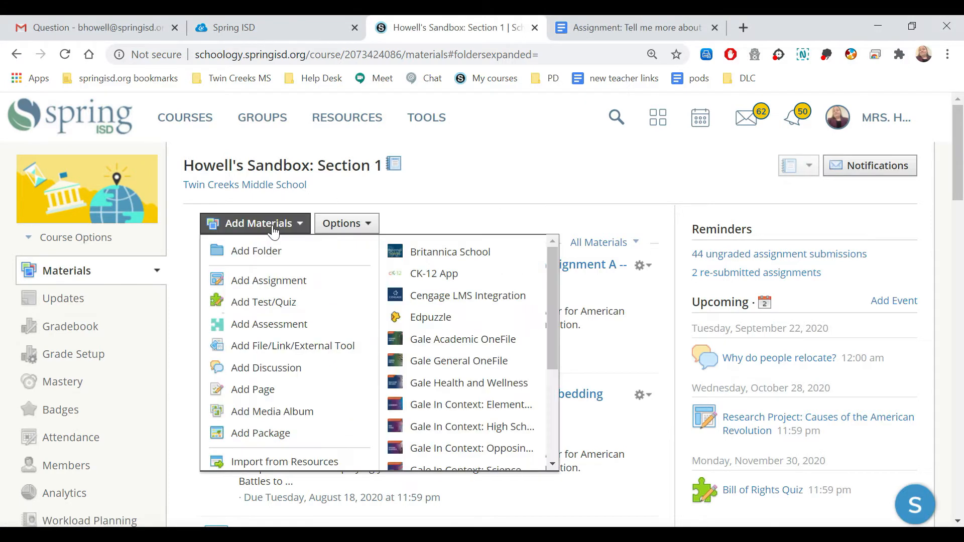
pyautogui.click(286, 279)
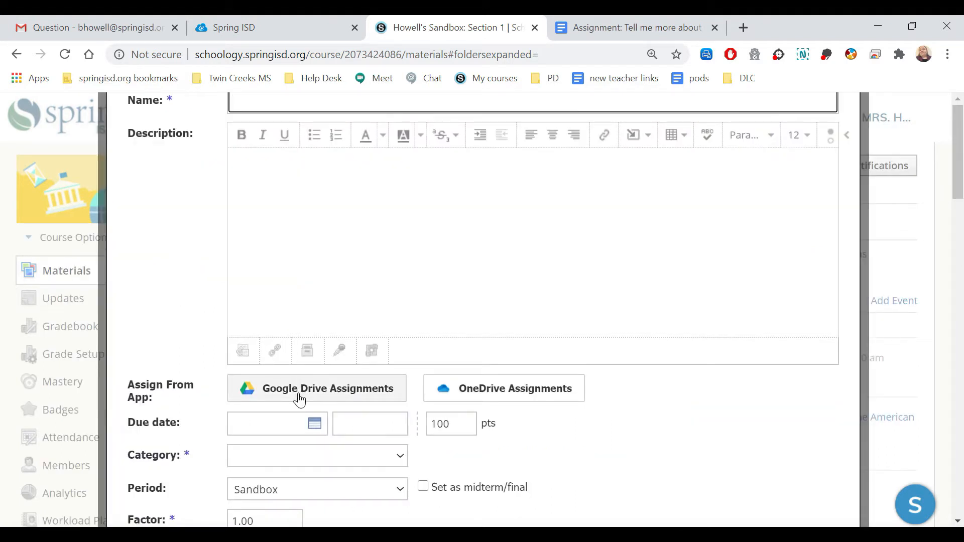
pyautogui.moveTo(959, 193); pyautogui.dragTo(961, 274)
pyautogui.click(521, 343)
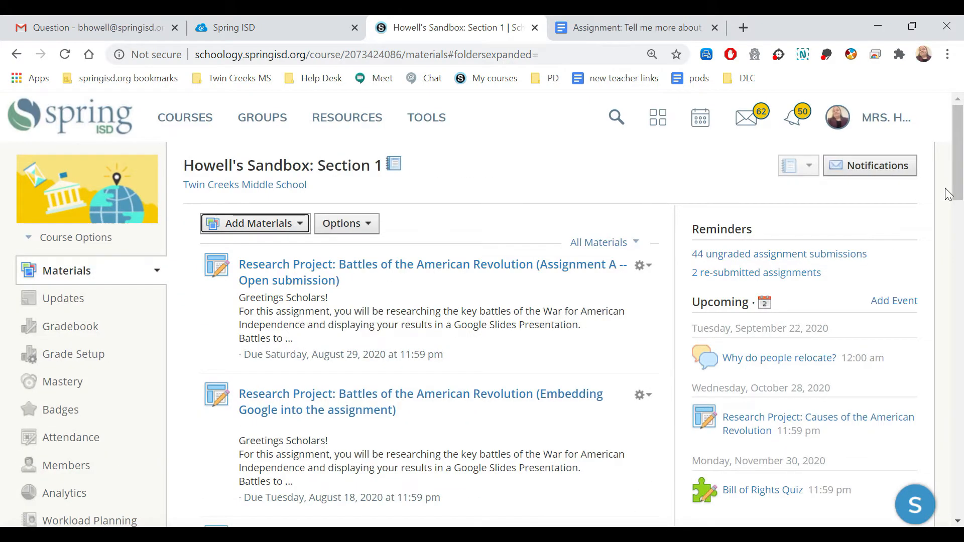
pyautogui.click(284, 225)
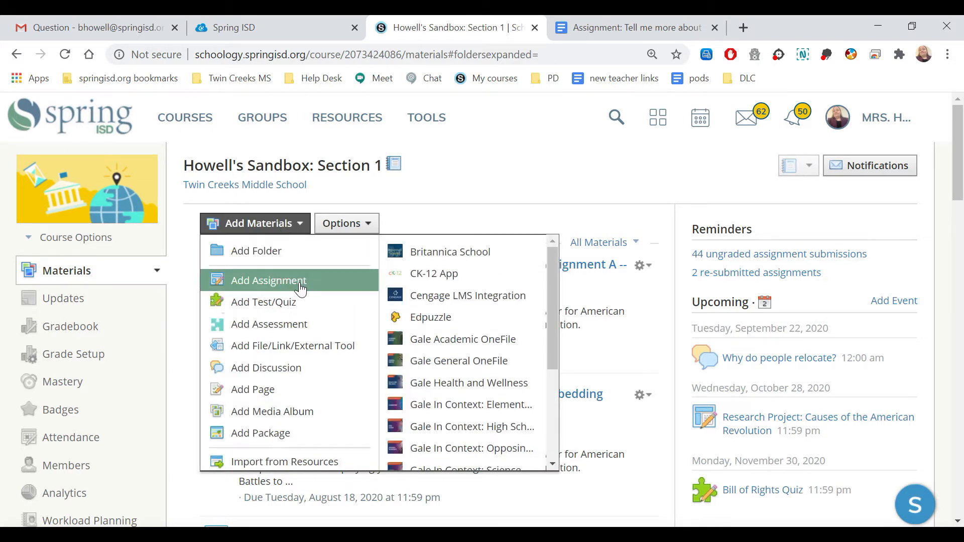
pyautogui.moveTo(555, 330); pyautogui.dragTo(551, 396)
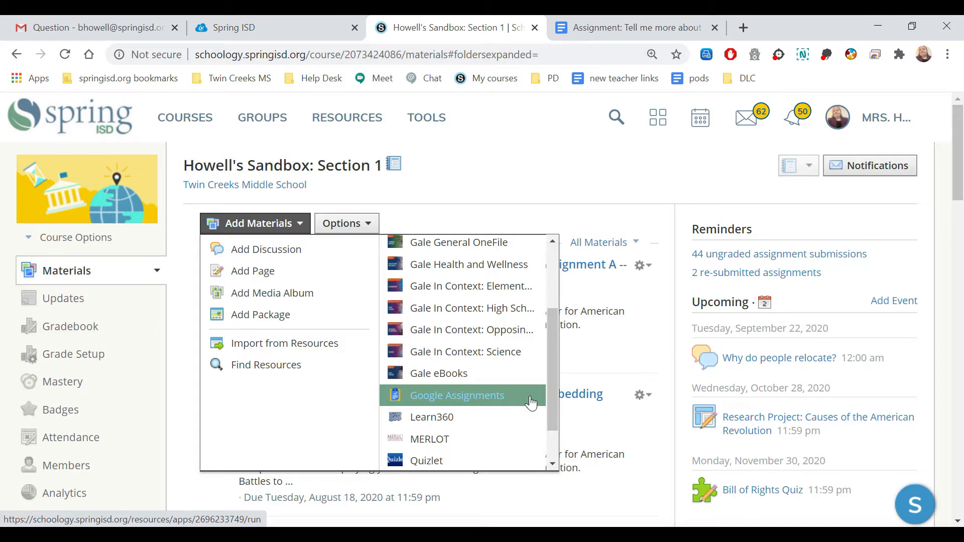
pyautogui.click(565, 197)
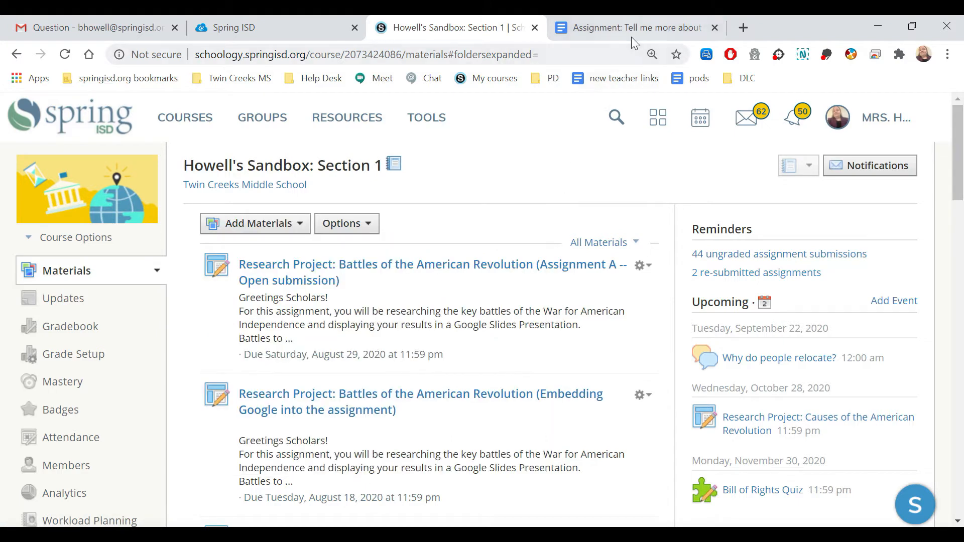
# In the Google Docs document "Assignment: Tell me more about yourself", change link sharing to Anyone with the link
pyautogui.click(645, 29)
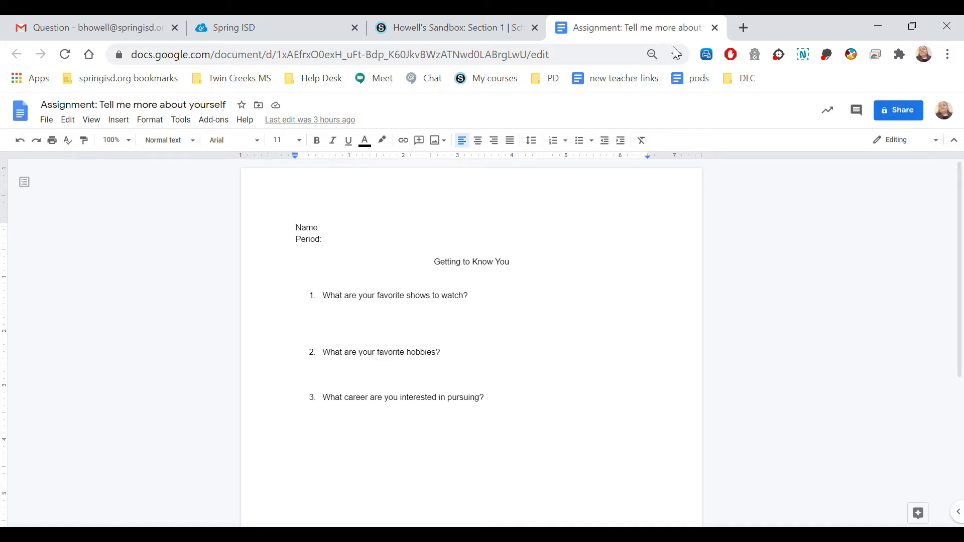
pyautogui.click(898, 118)
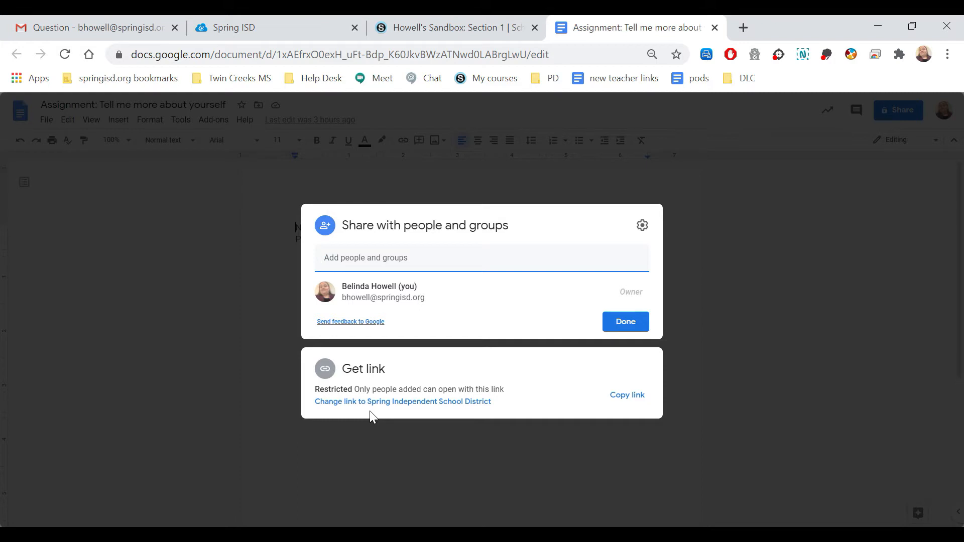
pyautogui.click(394, 402)
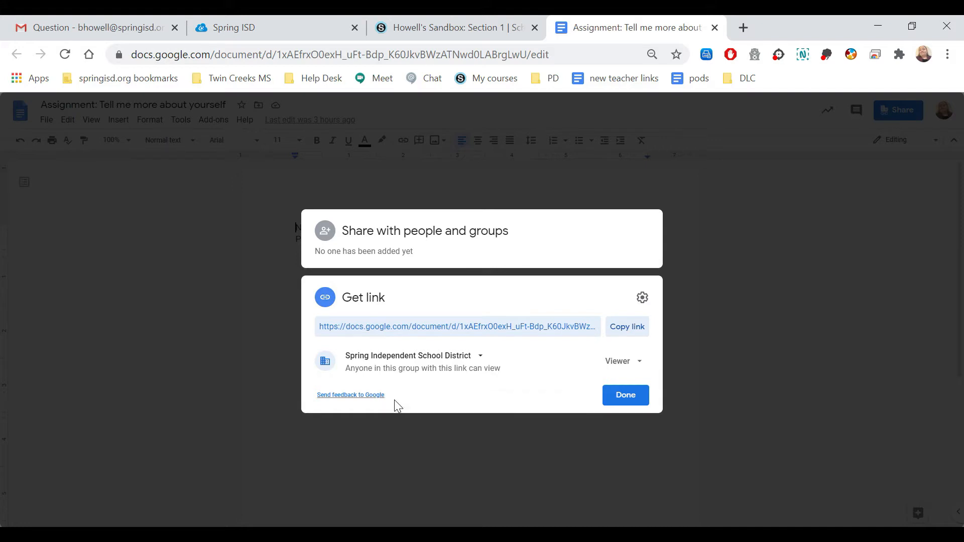
pyautogui.click(480, 358)
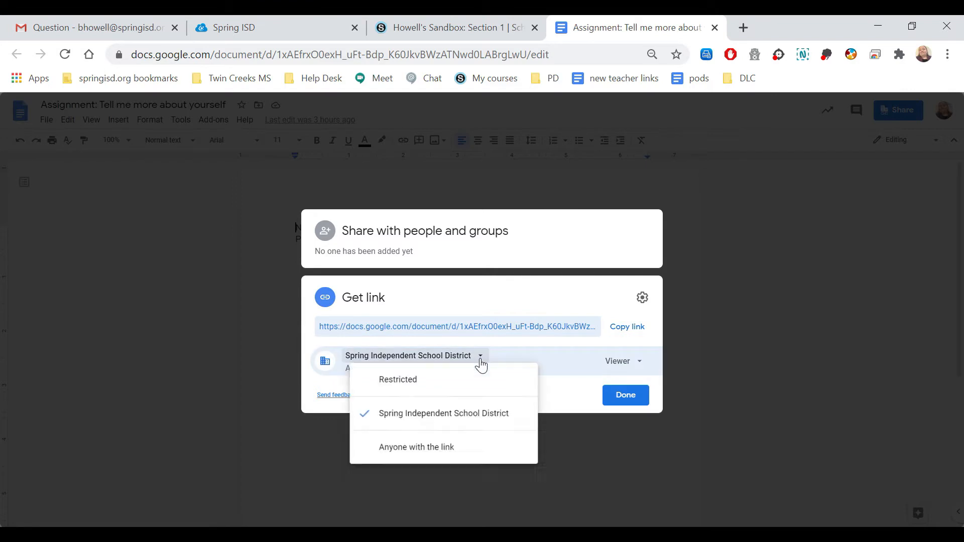
pyautogui.click(462, 456)
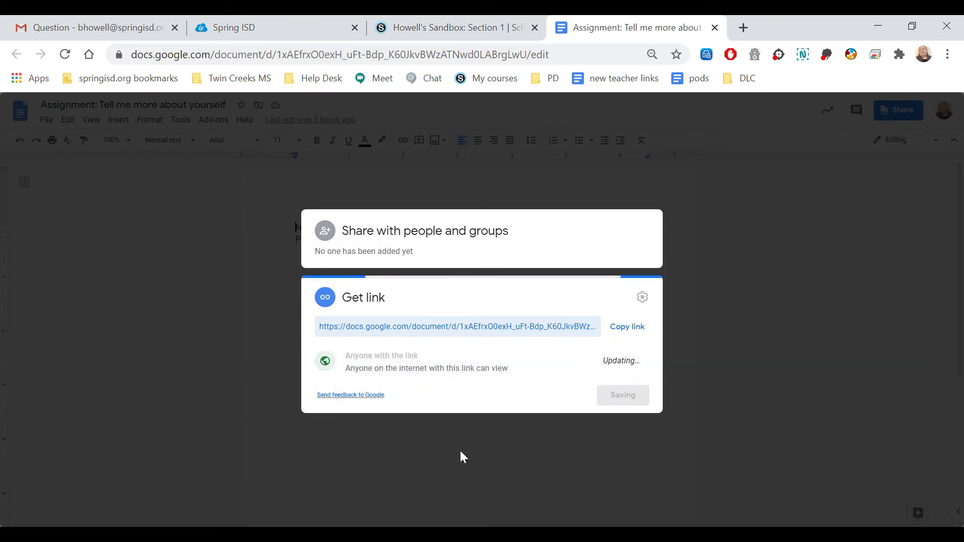
pyautogui.click(626, 397)
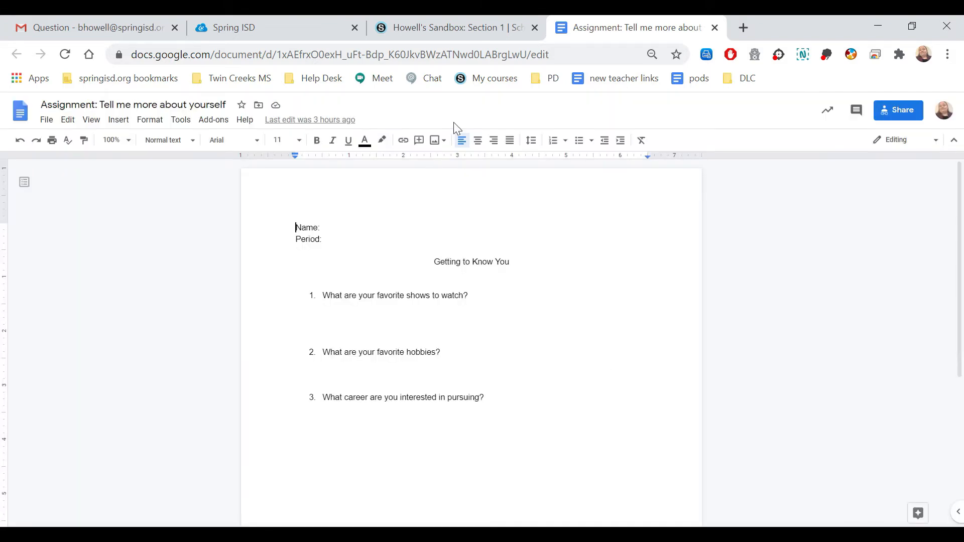
# Back in the Schoology course, add a Google Assignments material and continue with the displayed Google account
pyautogui.click(448, 31)
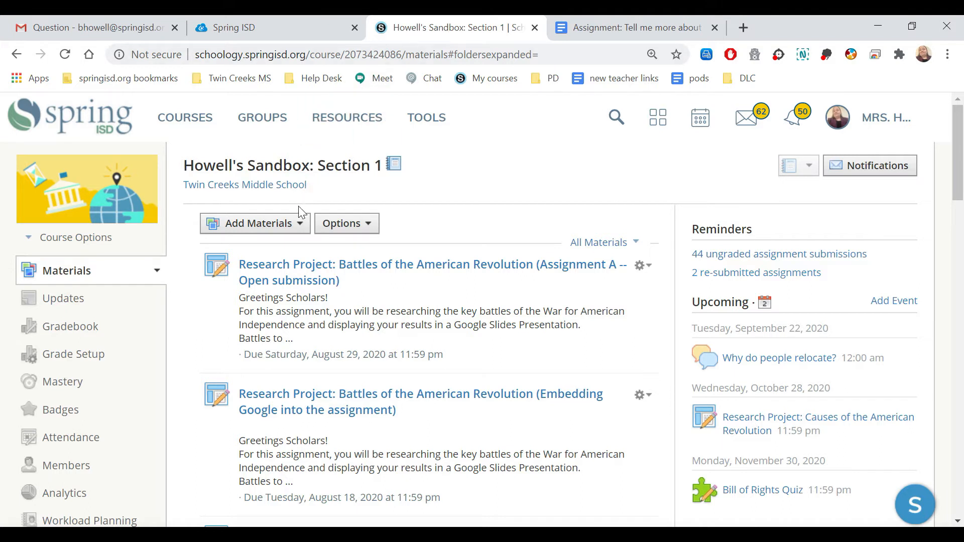
pyautogui.click(284, 228)
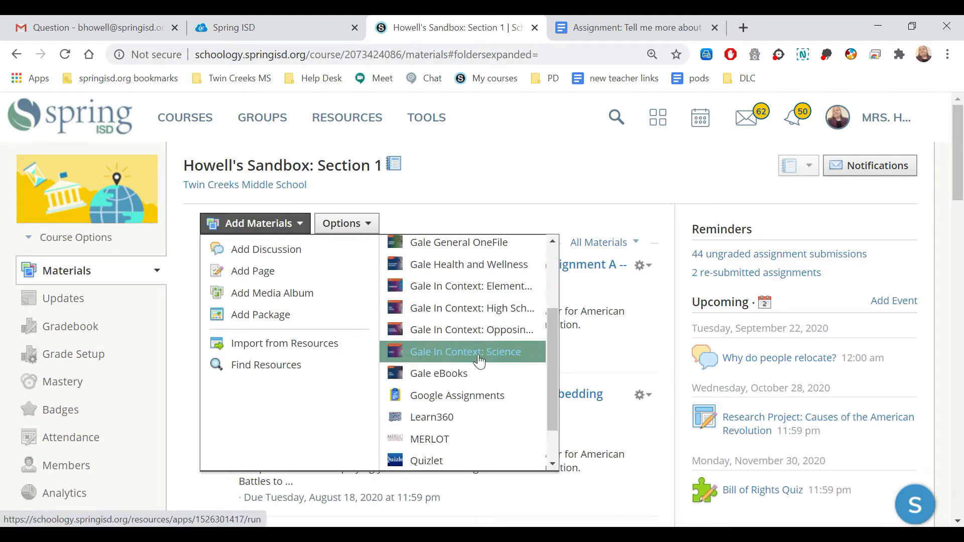
pyautogui.click(505, 397)
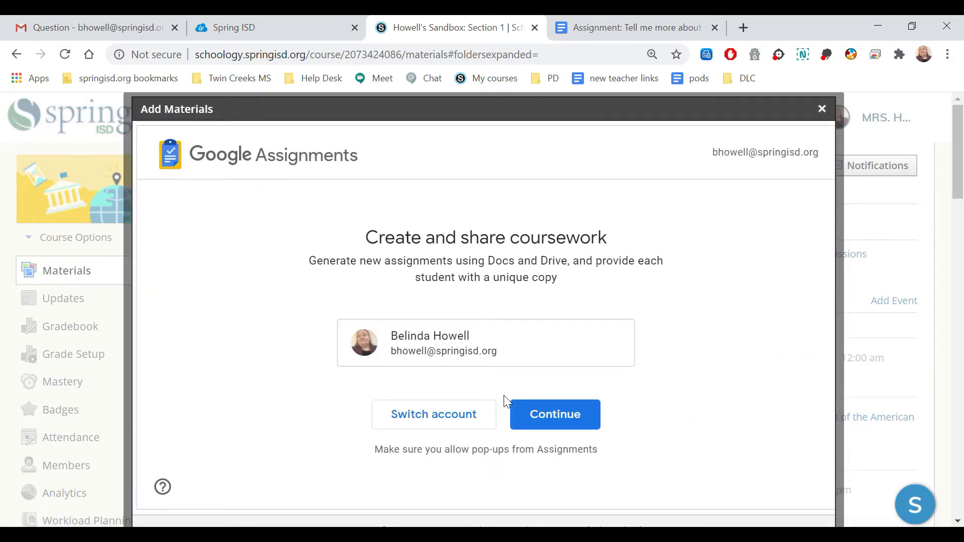
pyautogui.click(565, 430)
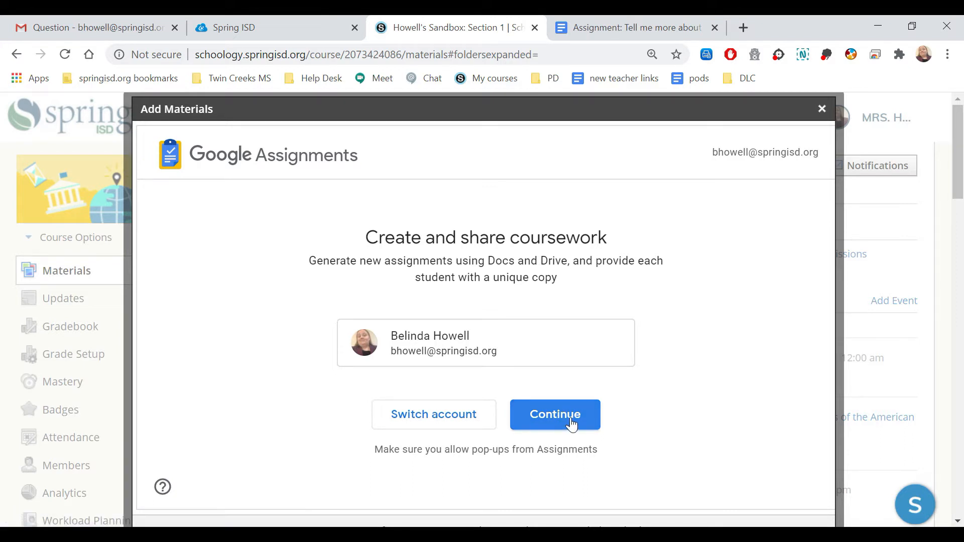
pyautogui.click(571, 424)
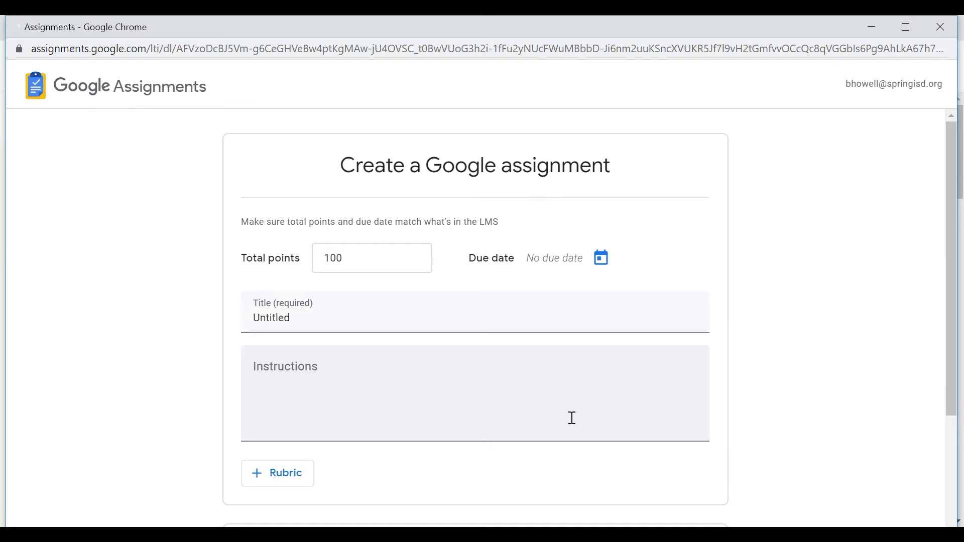
# Title the new Google assignment "Getting to know you", replacing the placeholder title
pyautogui.click(290, 320)
pyautogui.write('Ge')
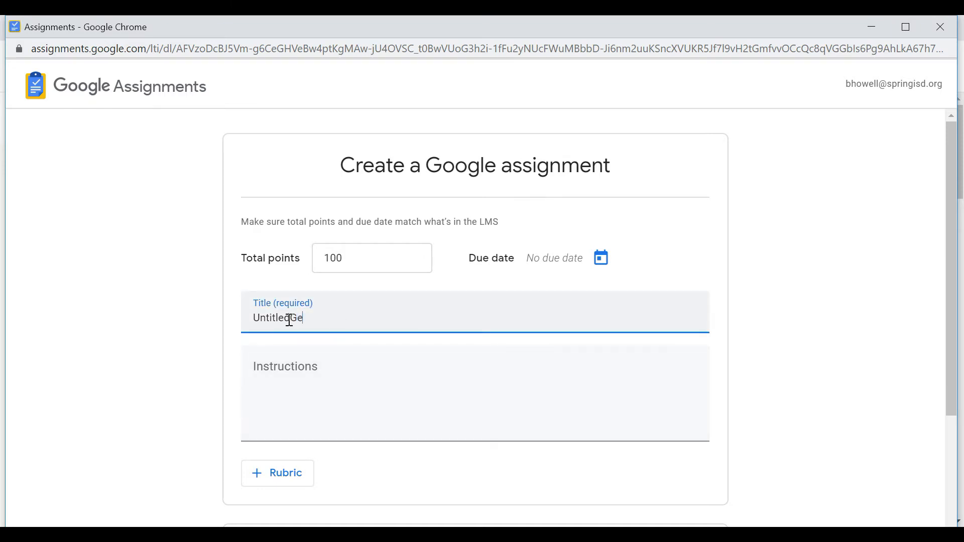
pyautogui.hotkey('ctrl', 'a')
pyautogui.write('Getting to know you')
# Enter the assignment instructions "Fill out the form and submit it."
pyautogui.click(298, 376)
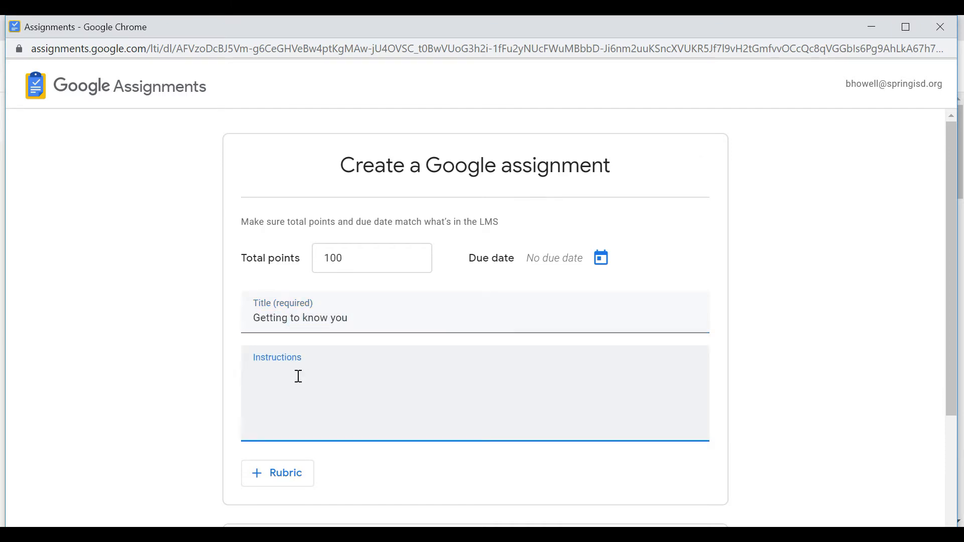
pyautogui.write('Fill out the form and submit it.')
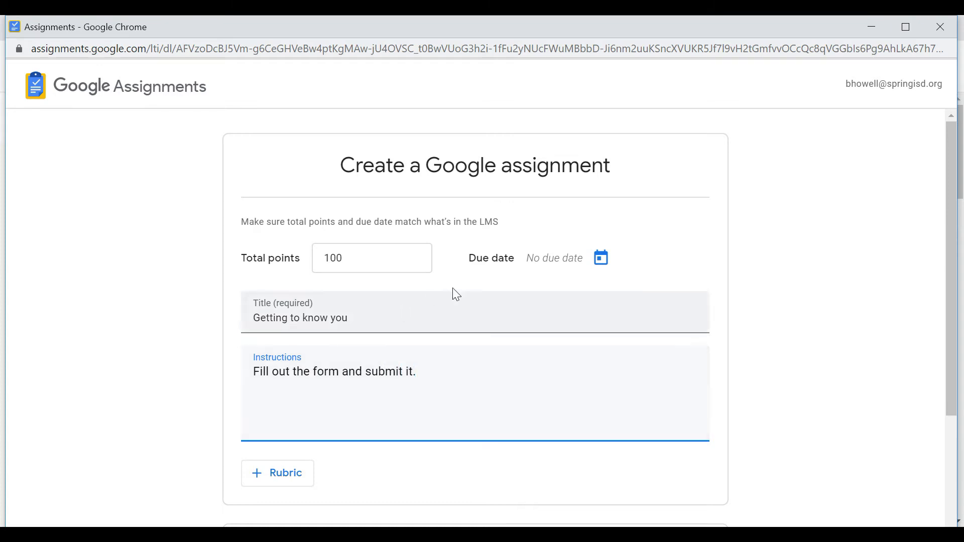
# Set the assignment's due date to Sep 4, 2020
pyautogui.click(550, 260)
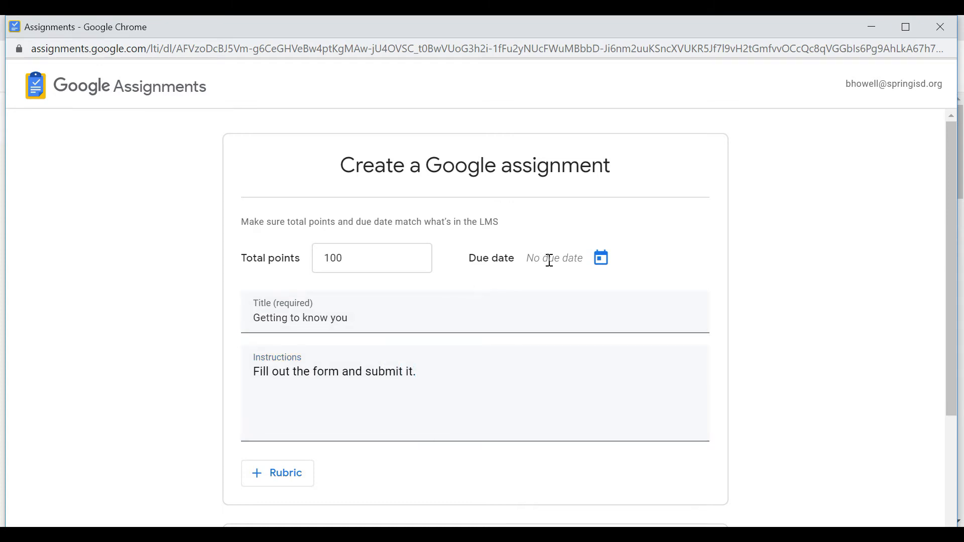
pyautogui.click(601, 261)
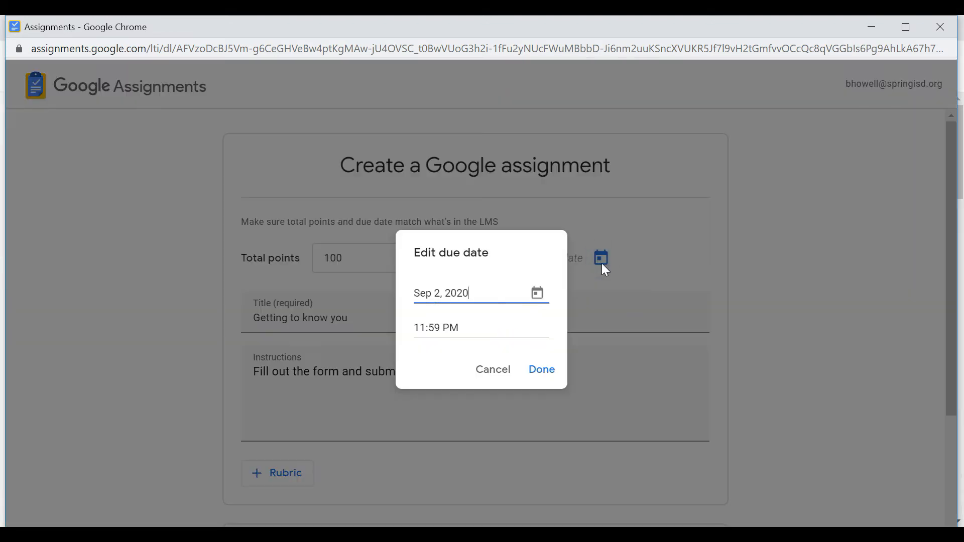
pyautogui.click(540, 297)
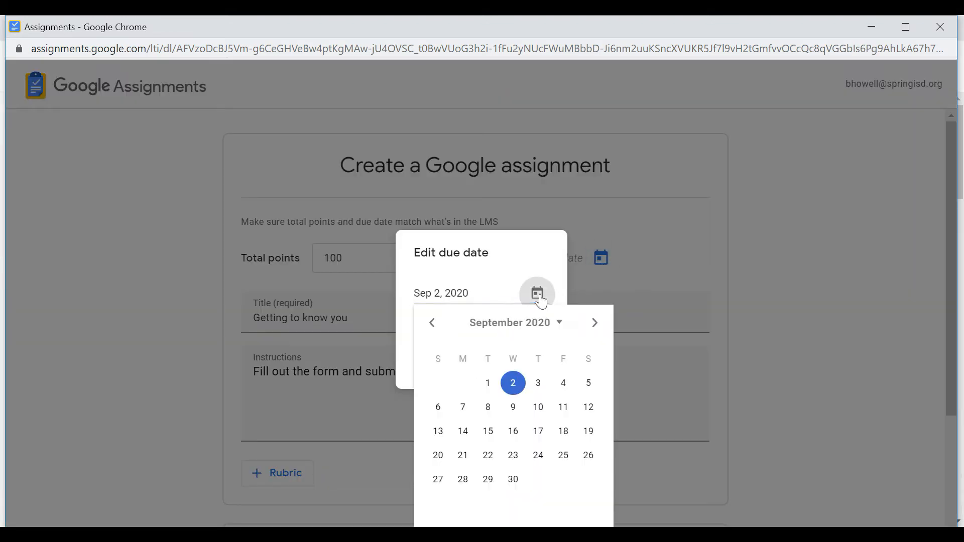
pyautogui.click(564, 386)
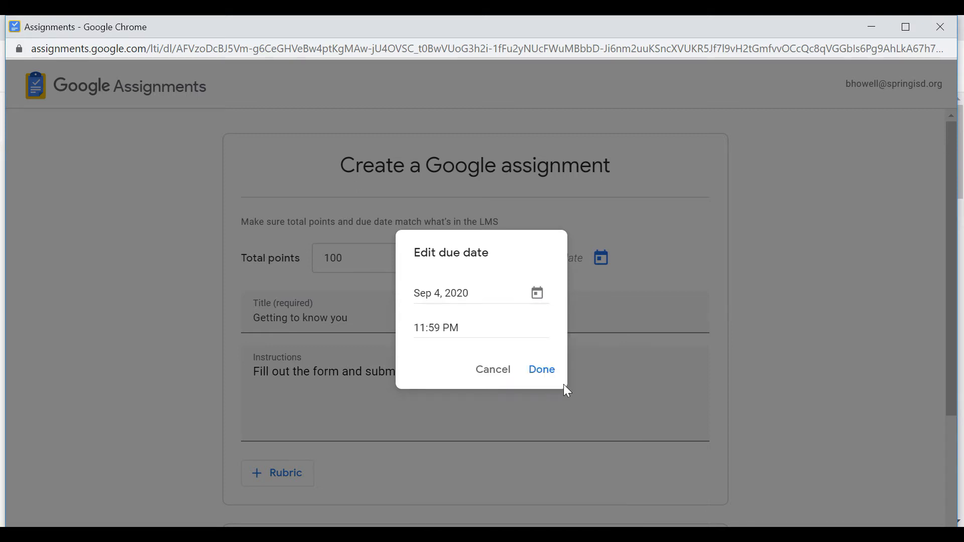
pyautogui.click(550, 374)
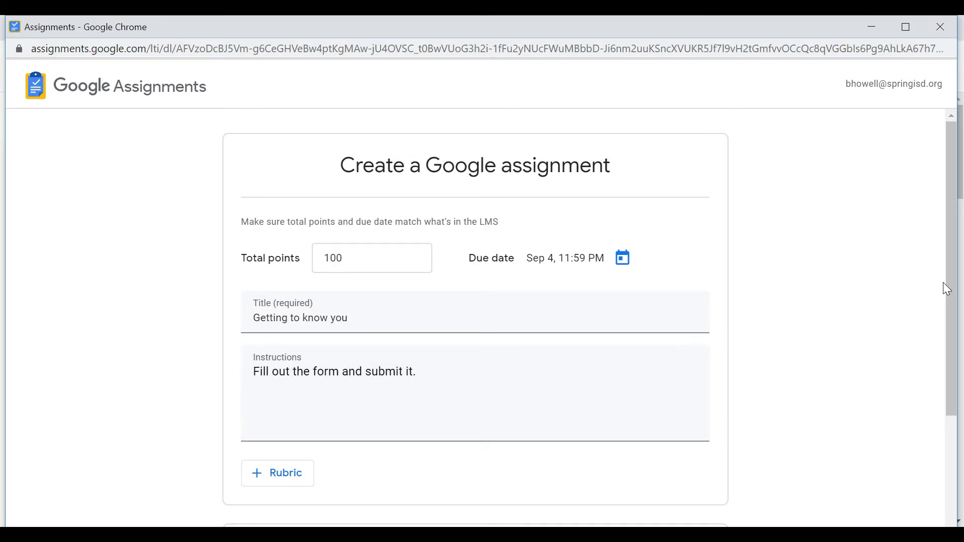
# Attach the recent Drive document "Assignment: Tell me more about yourself" and create the assignment
pyautogui.moveTo(955, 291); pyautogui.dragTo(952, 366)
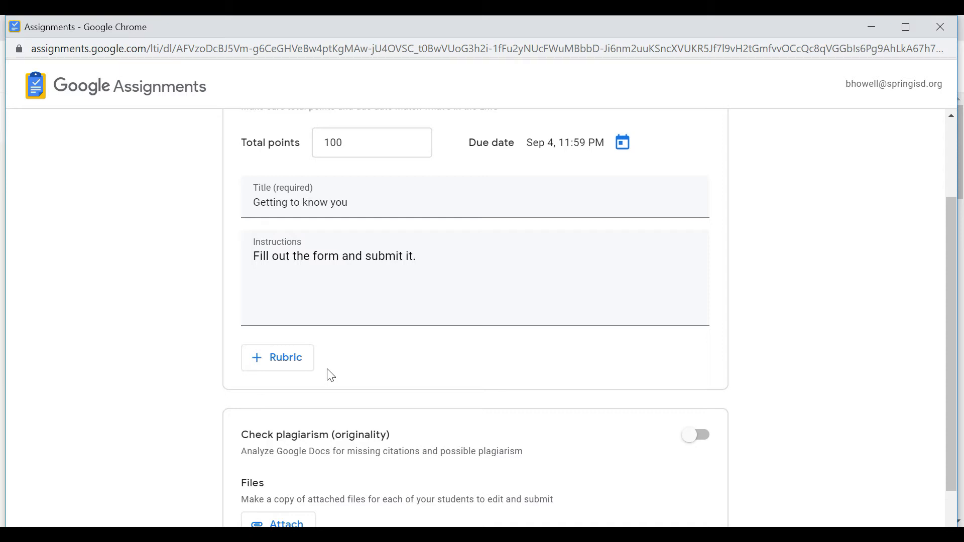
pyautogui.moveTo(956, 343); pyautogui.dragTo(960, 398)
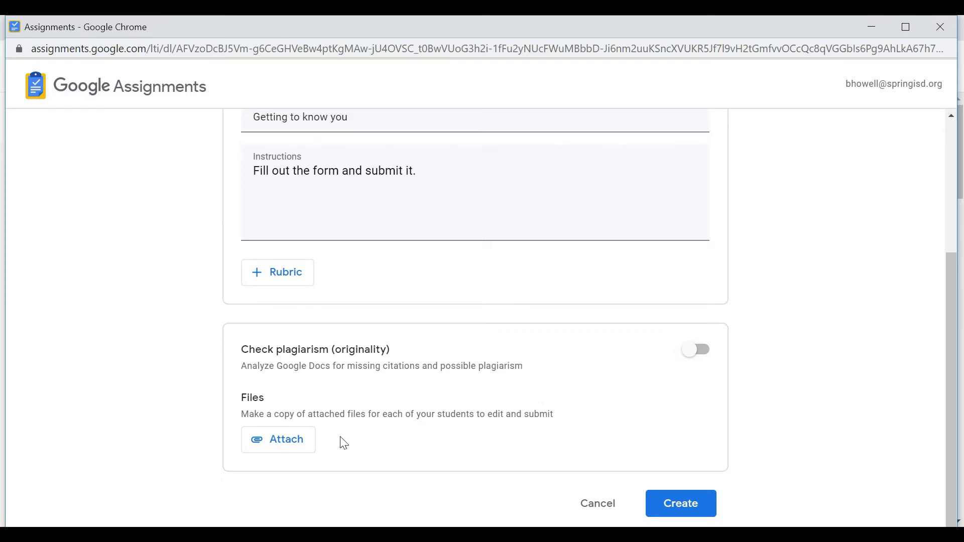
pyautogui.click(292, 453)
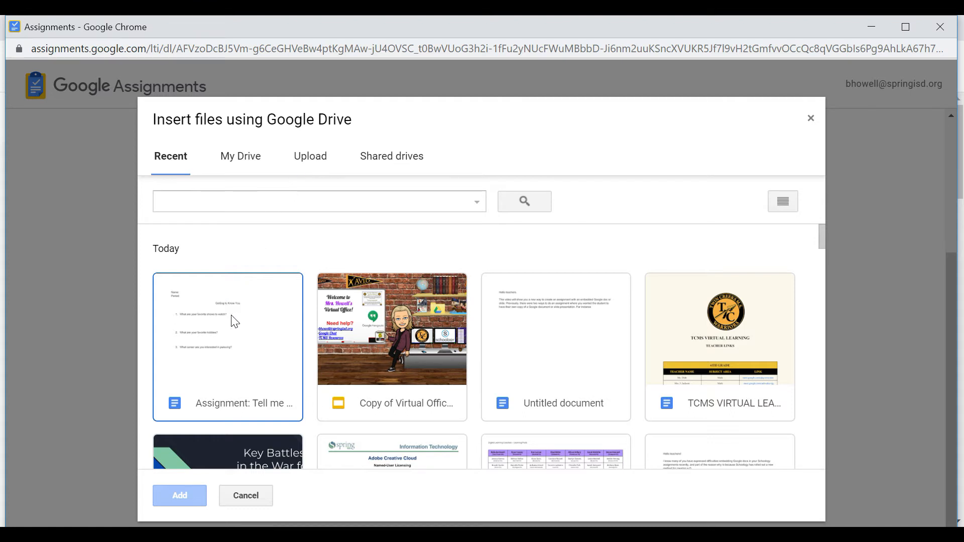
pyautogui.click(218, 378)
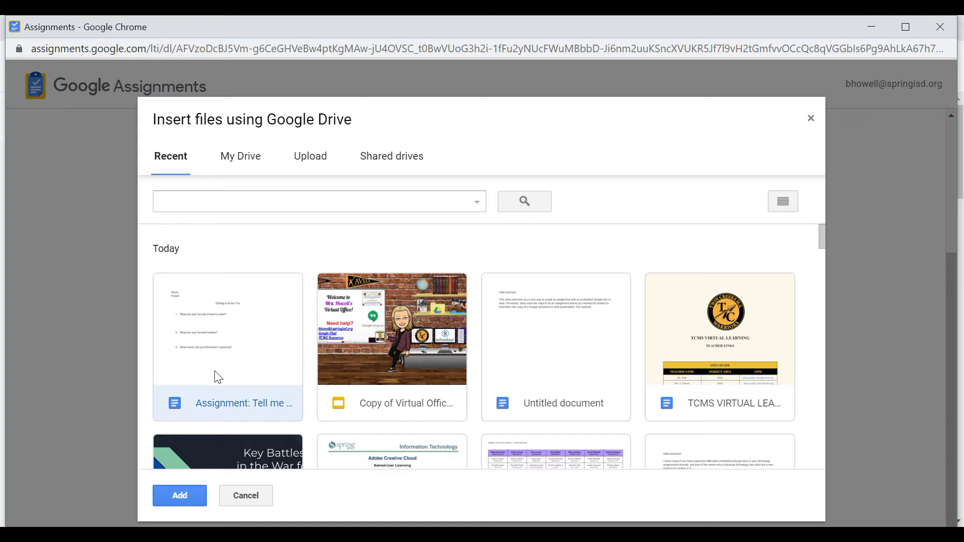
pyautogui.click(190, 494)
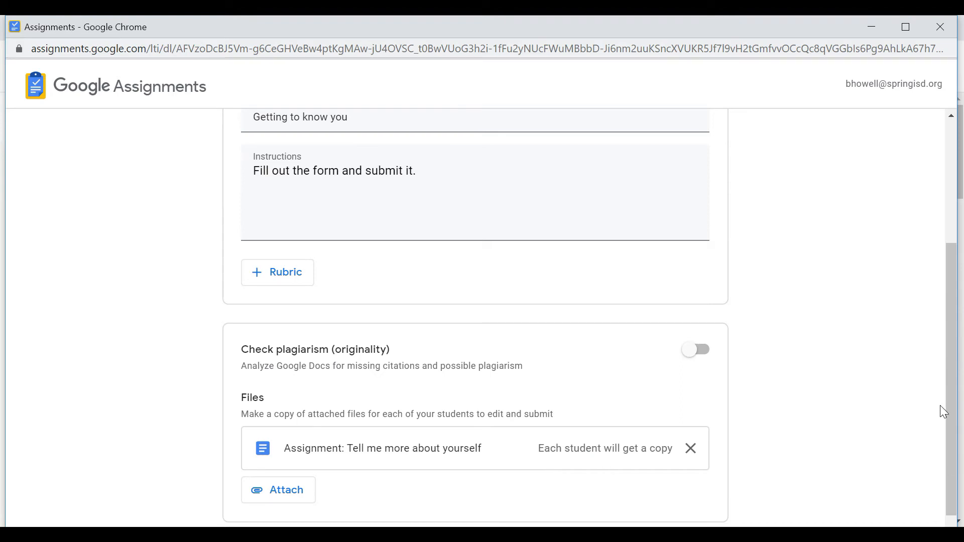
pyautogui.moveTo(953, 413); pyautogui.dragTo(955, 454)
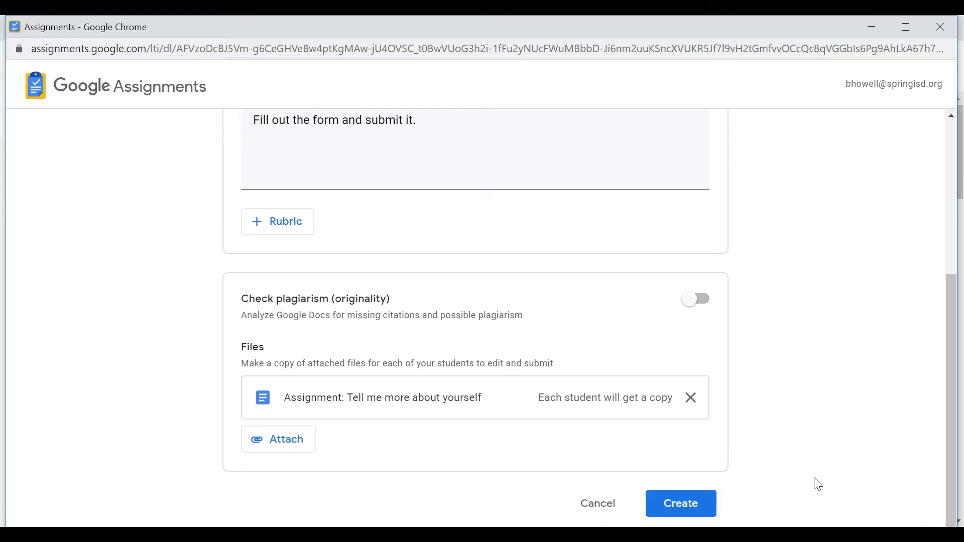
pyautogui.click(702, 507)
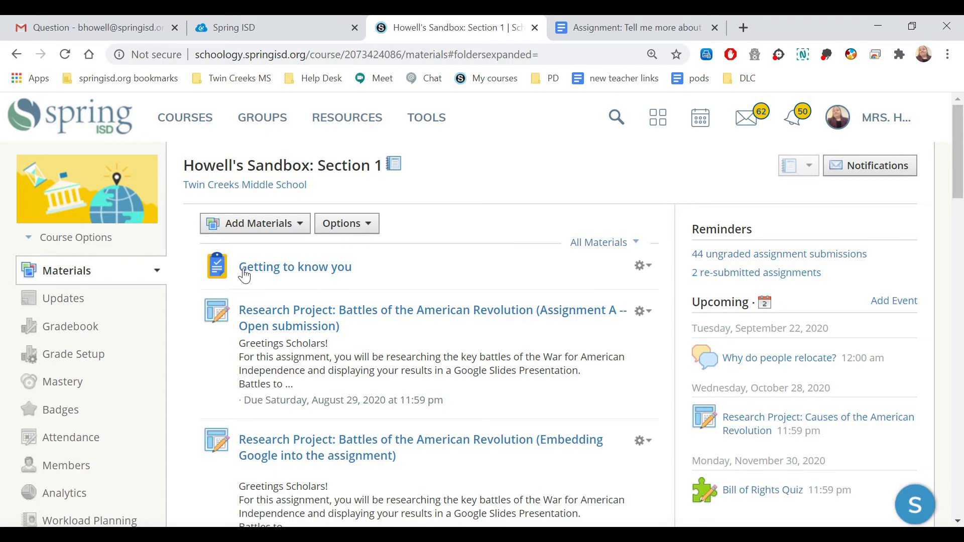
# Open the "Getting to know you" assignment from the course materials and review its details and submissions area
pyautogui.click(277, 274)
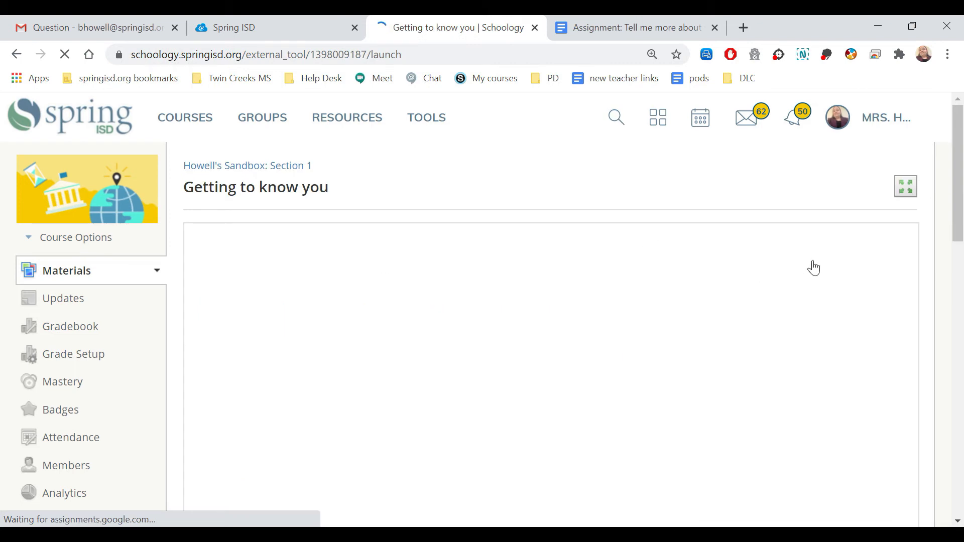
pyautogui.moveTo(959, 223); pyautogui.dragTo(959, 300)
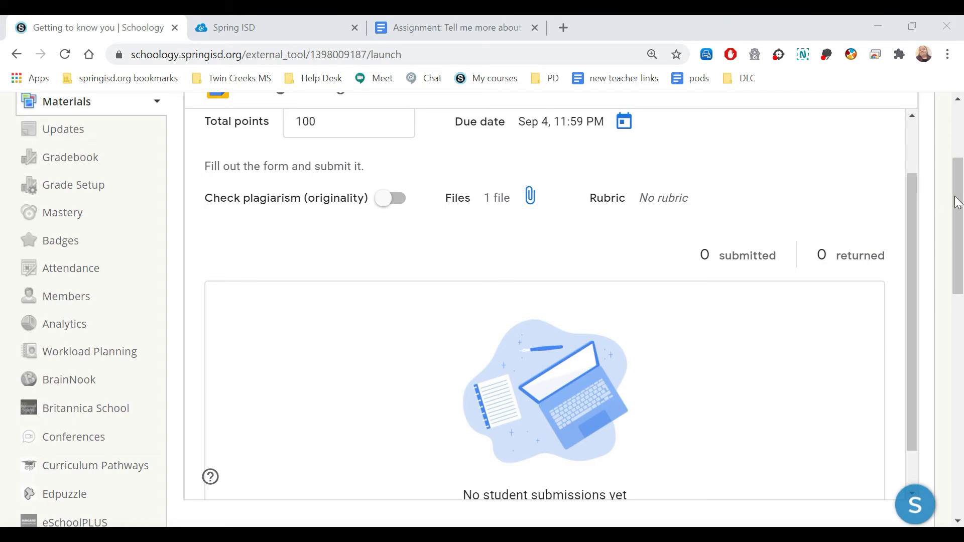
pyautogui.moveTo(955, 196); pyautogui.dragTo(955, 142)
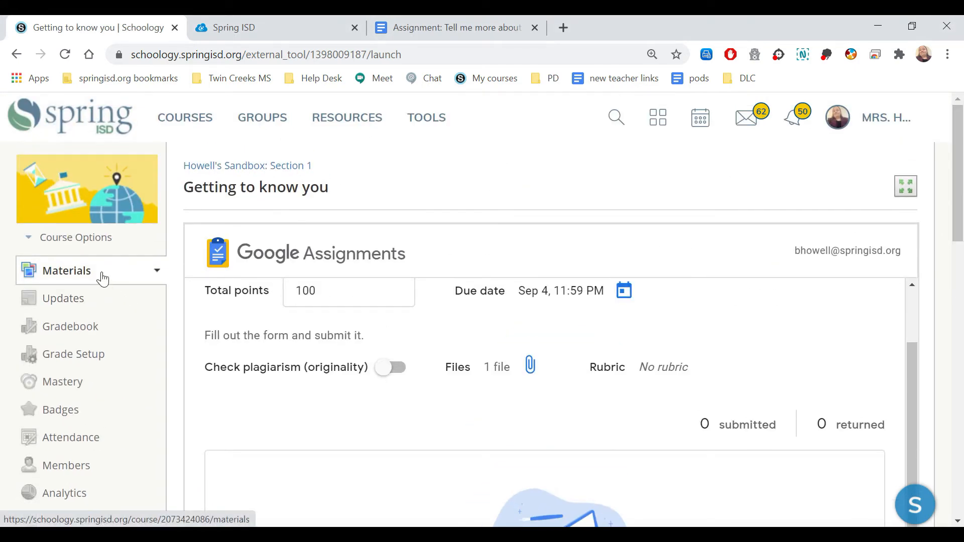
# From the course materials, edit the "Getting to know you" assignment to use the Daily Assignments grading category and save the changes
pyautogui.click(103, 279)
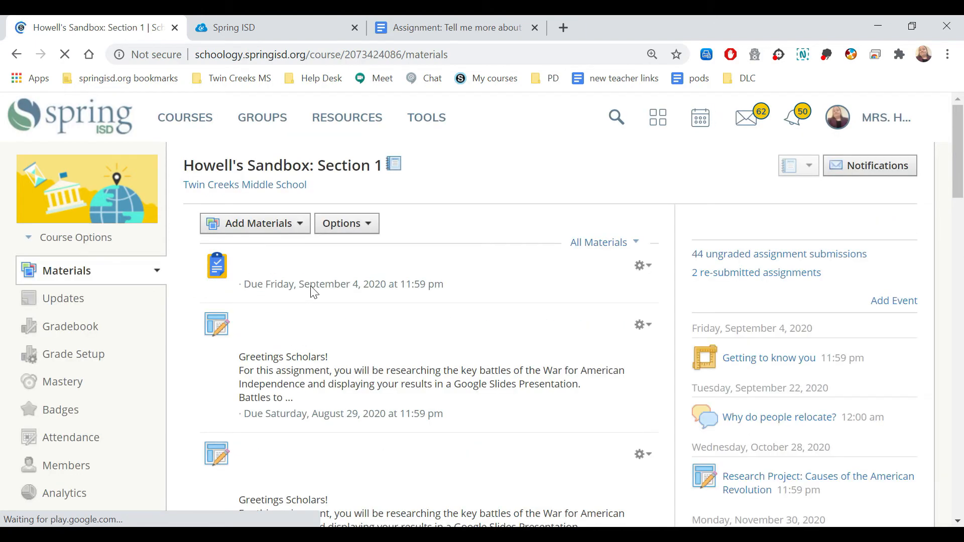
pyautogui.click(652, 270)
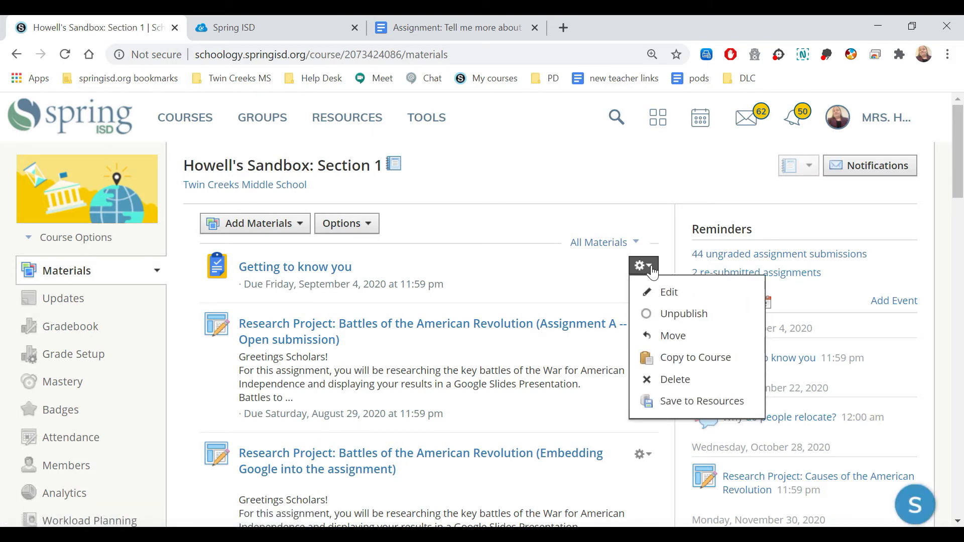
pyautogui.click(693, 302)
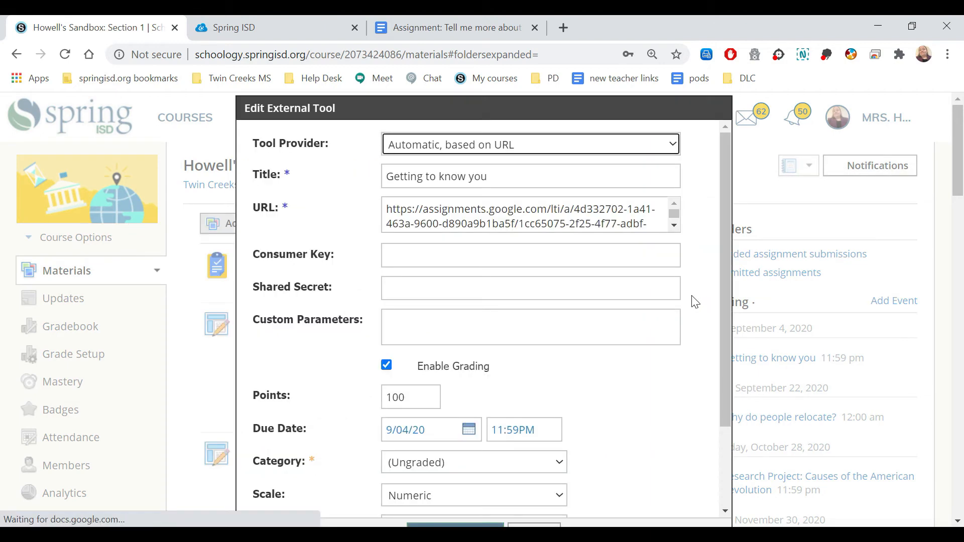
pyautogui.moveTo(726, 296); pyautogui.dragTo(728, 360)
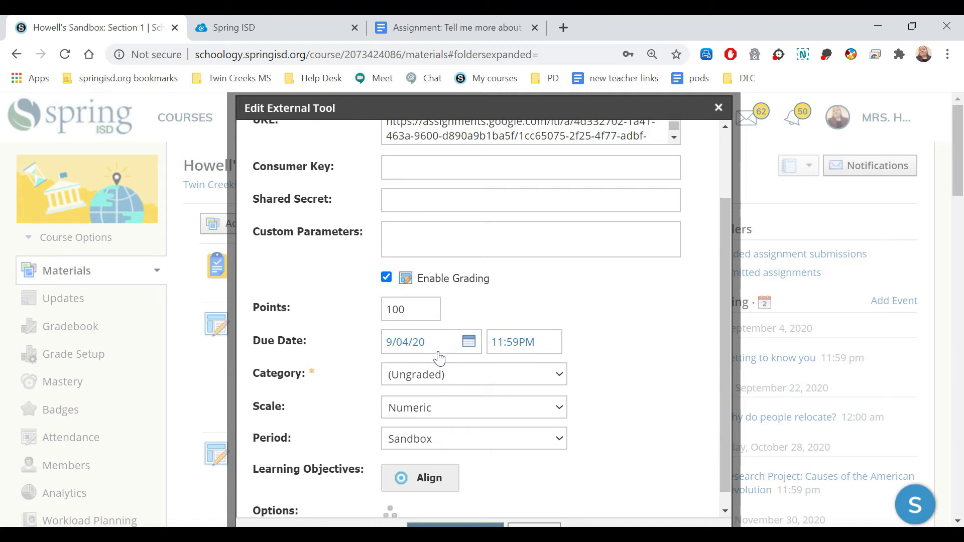
pyautogui.click(454, 384)
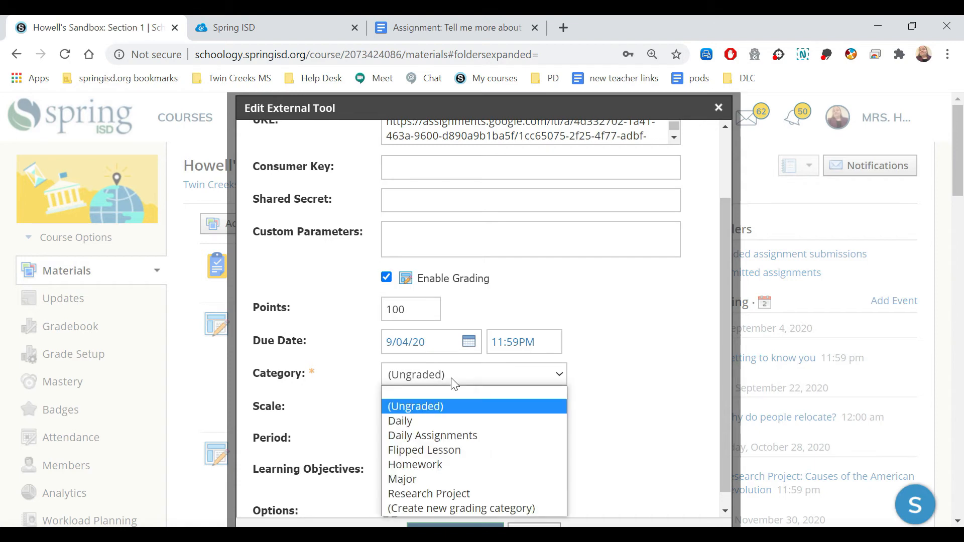
pyautogui.click(471, 435)
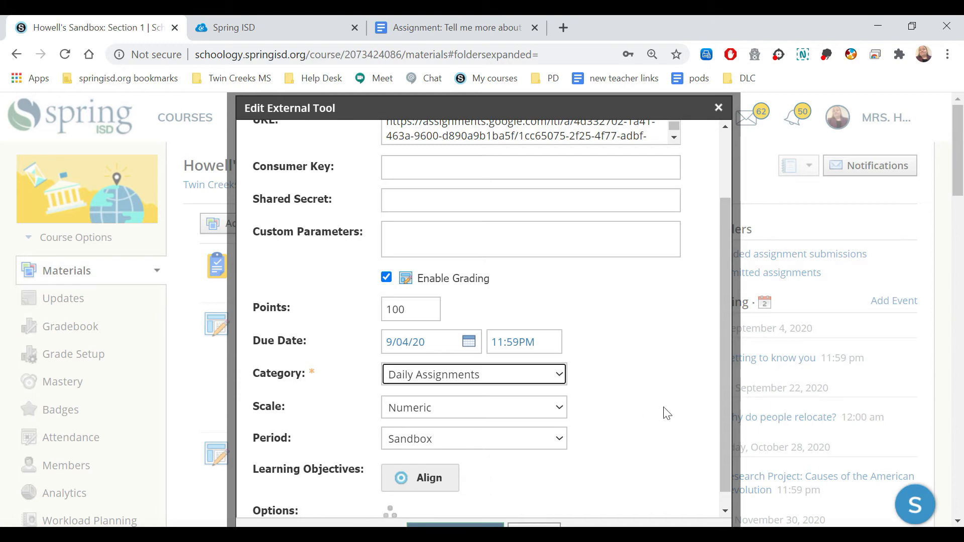
pyautogui.moveTo(725, 410); pyautogui.dragTo(728, 449)
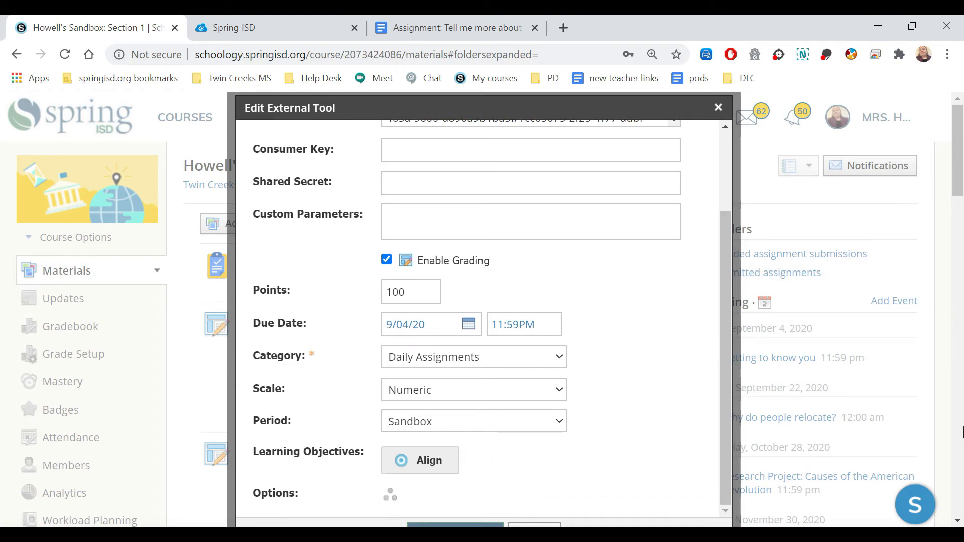
pyautogui.scroll(-3, 962, 206)
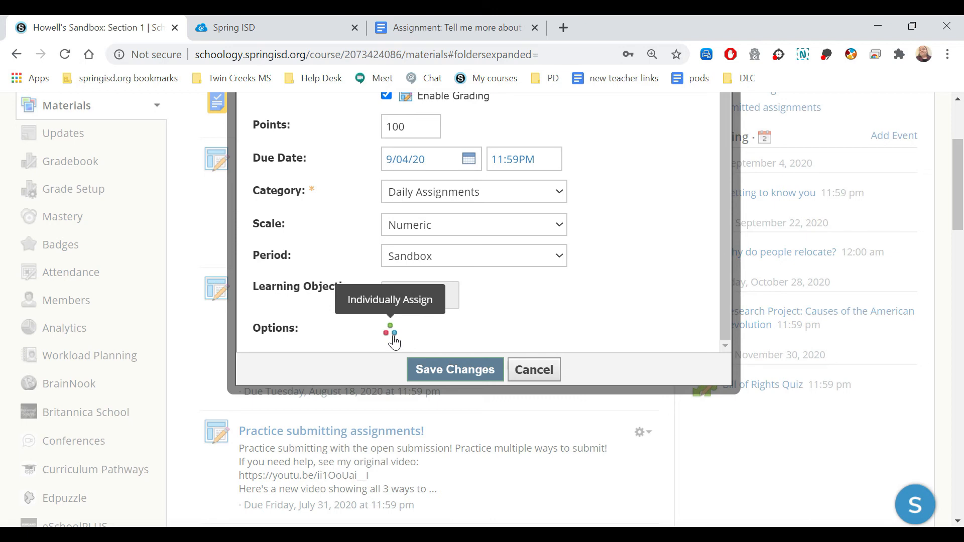
pyautogui.click(455, 371)
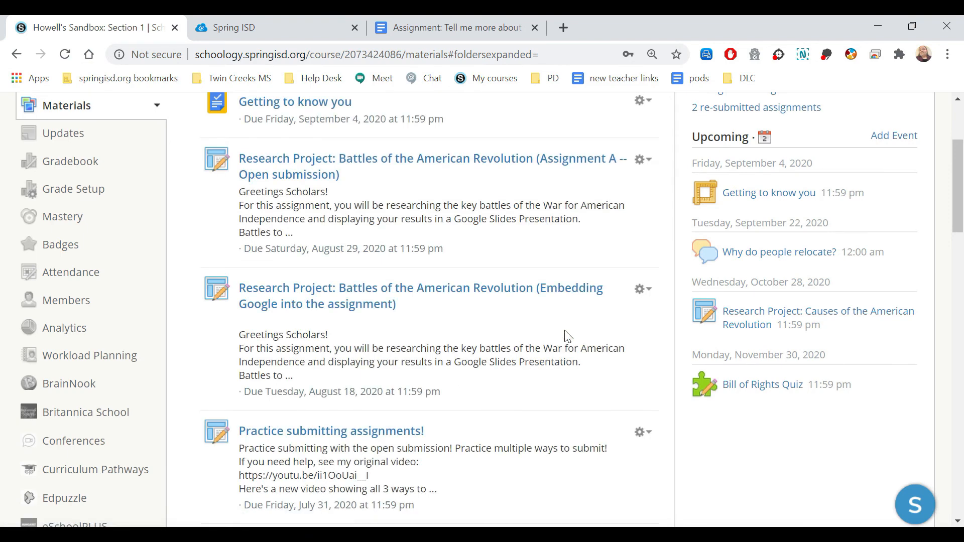
# Copy the "Getting to know you" assignment to the "Student Engagement in Virtual and Blended Learning Environments" course, with no folder
pyautogui.scroll(3, 956, 236)
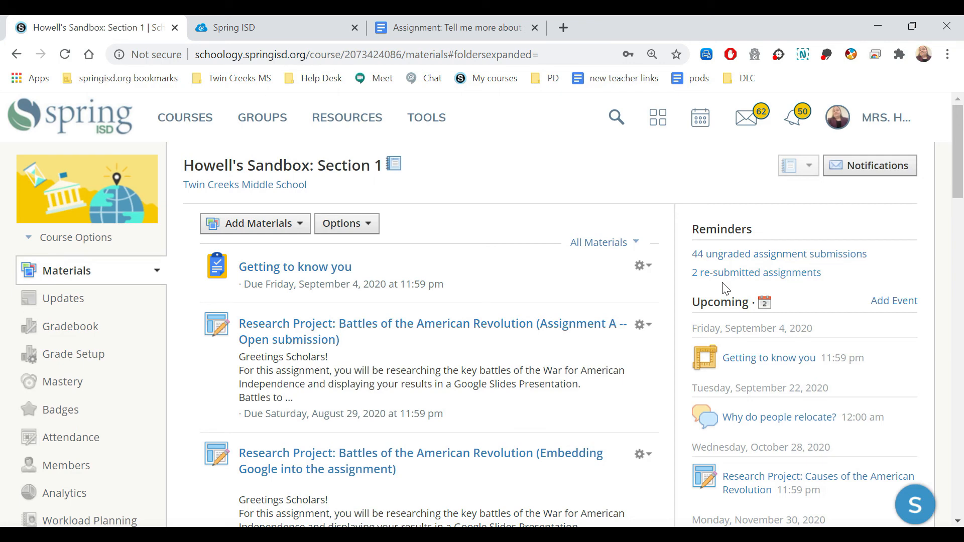
pyautogui.click(642, 266)
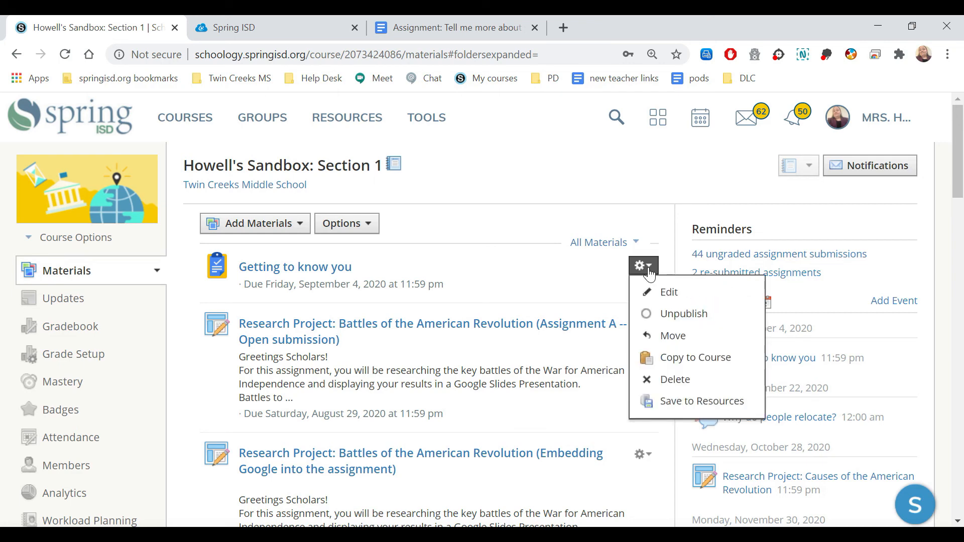
pyautogui.click(696, 357)
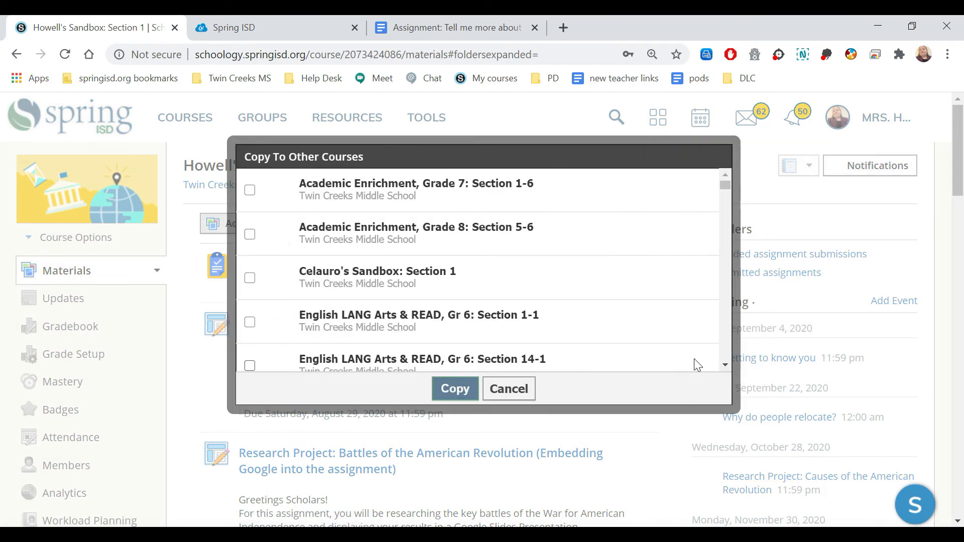
pyautogui.moveTo(725, 185); pyautogui.dragTo(725, 364)
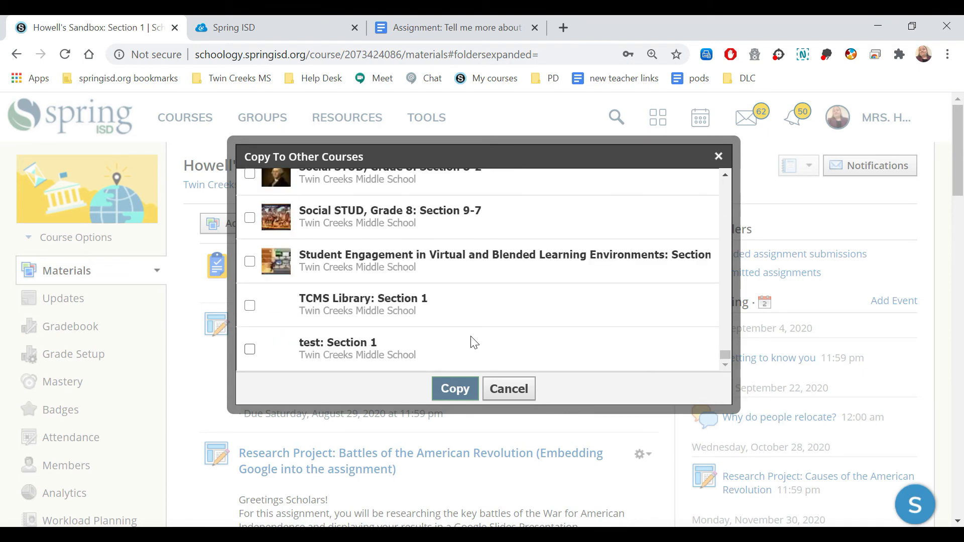
pyautogui.click(250, 262)
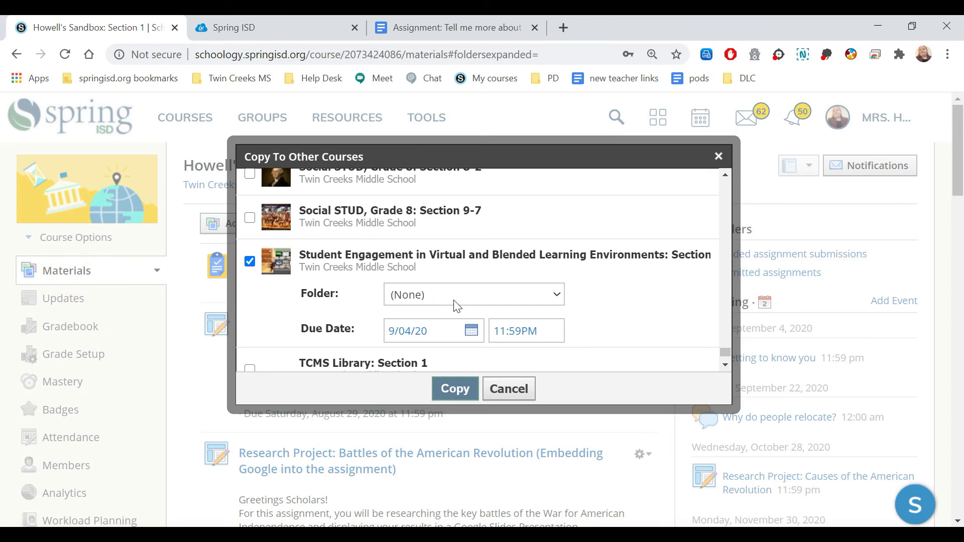
pyautogui.click(450, 388)
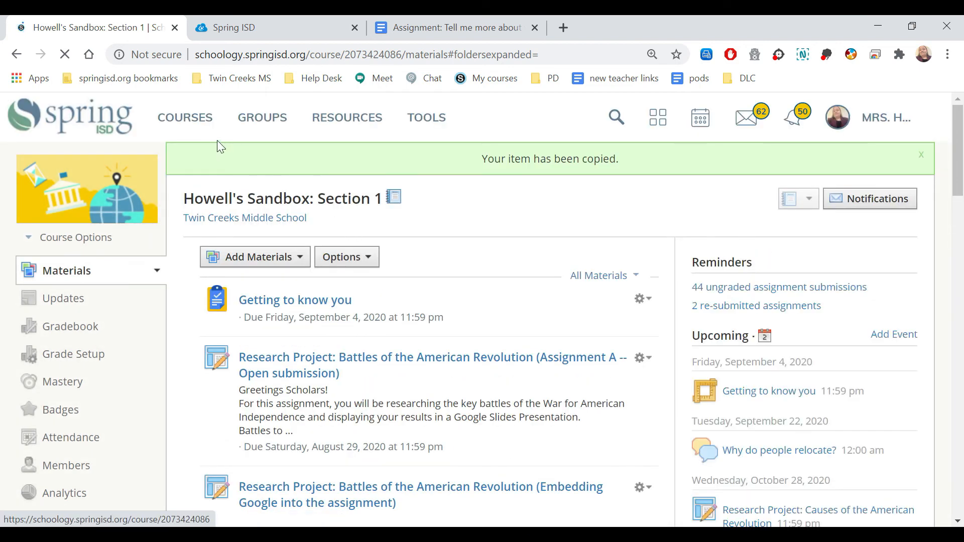
# Go to the "Student Engagement in Virtual and Blended Learning Environments" course and open its copied "Getting to know you" assignment
pyautogui.click(185, 128)
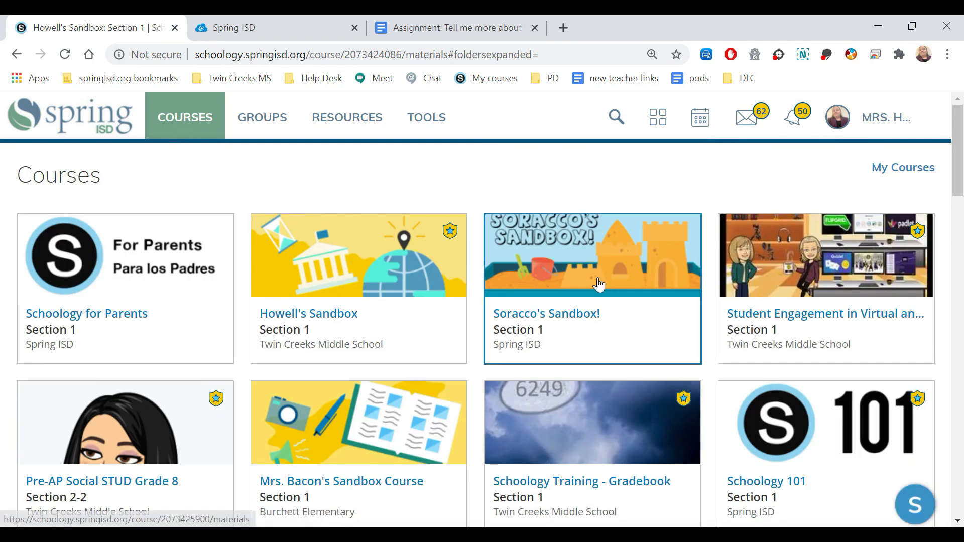
pyautogui.click(772, 255)
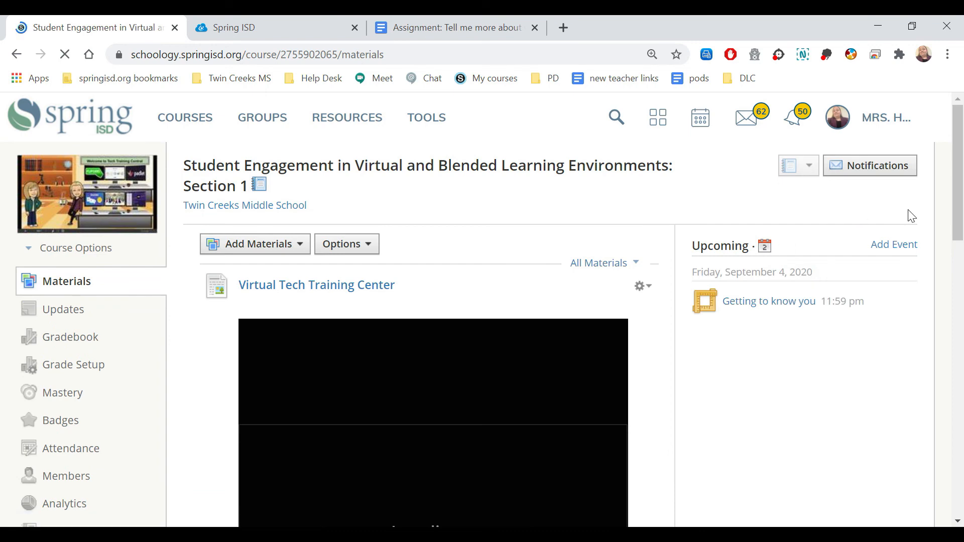
pyautogui.moveTo(956, 189); pyautogui.dragTo(961, 339)
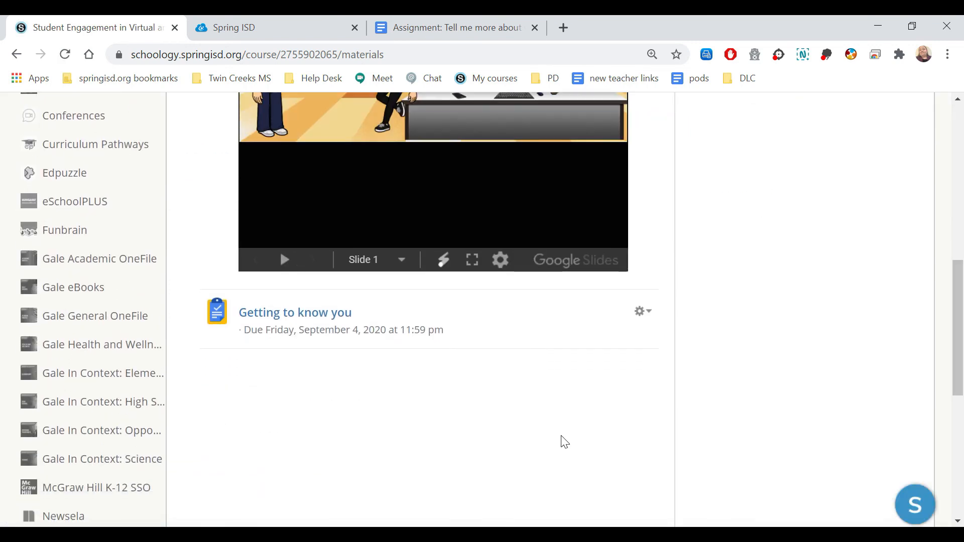
pyautogui.click(325, 320)
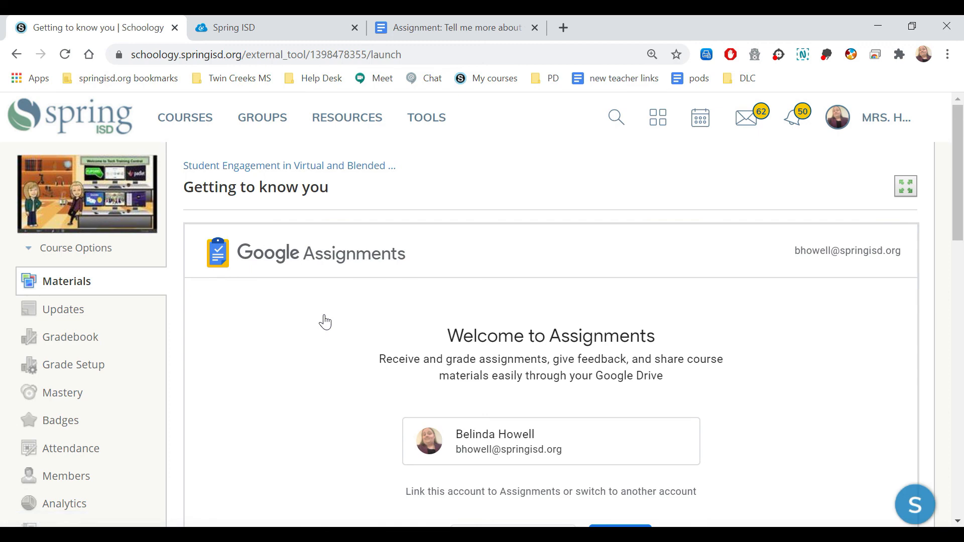
# Link the suggested Google account to Assignments and review the copied assignment's details and submissions area
pyautogui.scroll(-4, 703, 251)
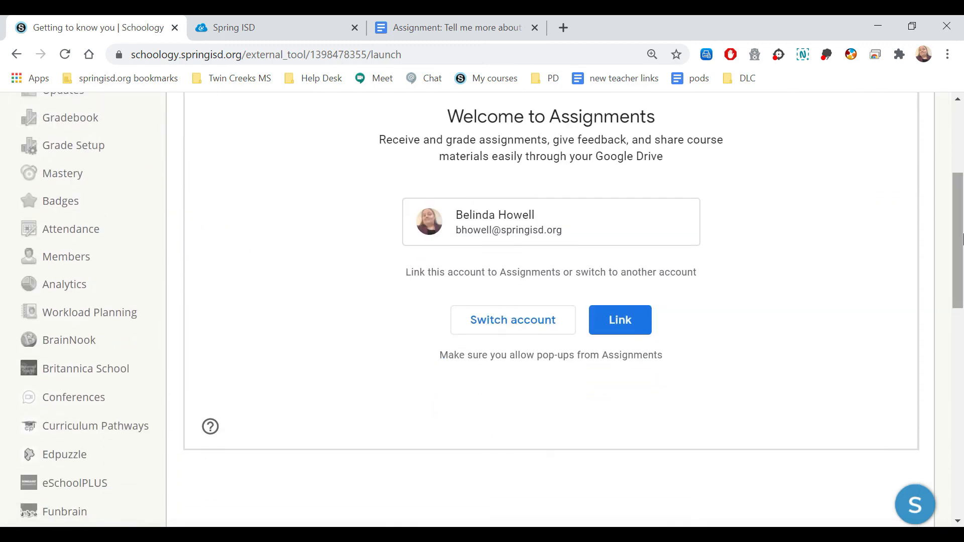
pyautogui.click(629, 323)
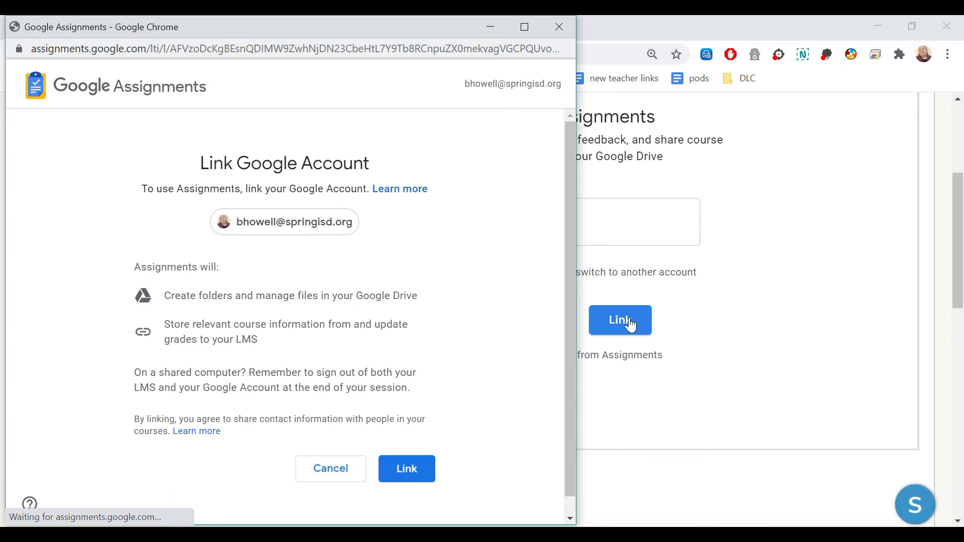
pyautogui.click(412, 470)
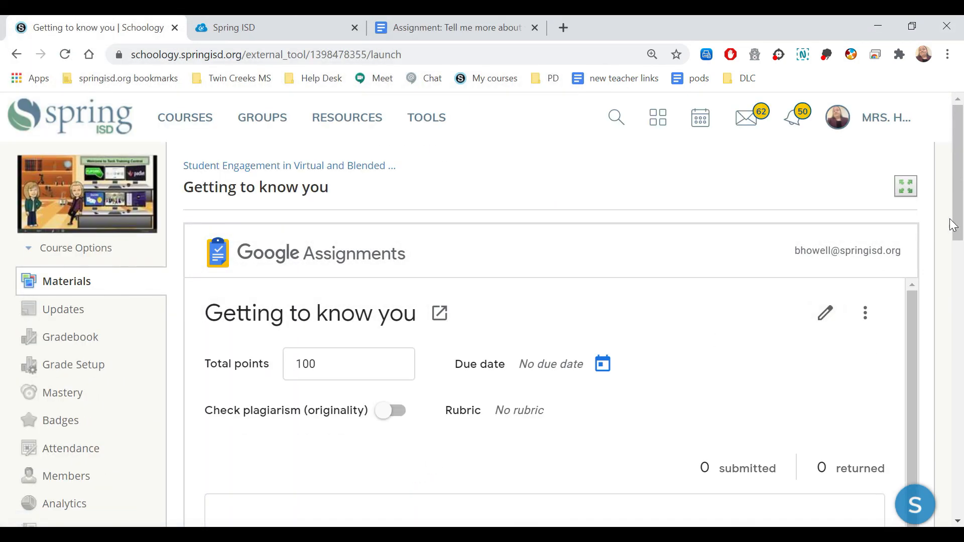
pyautogui.moveTo(962, 229); pyautogui.dragTo(940, 299)
pyautogui.scroll(-2, 922, 327)
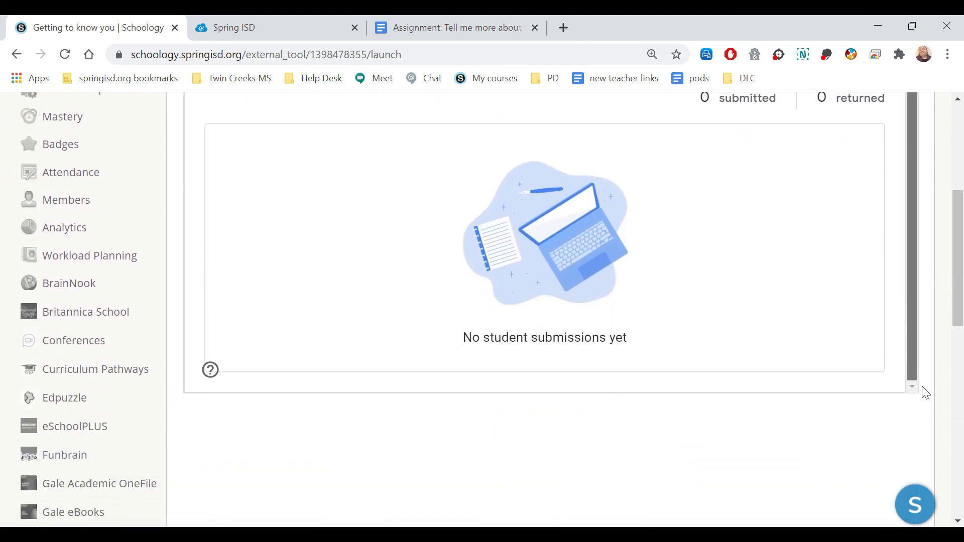
pyautogui.scroll(2, 927, 302)
pyautogui.moveTo(960, 266); pyautogui.dragTo(960, 203)
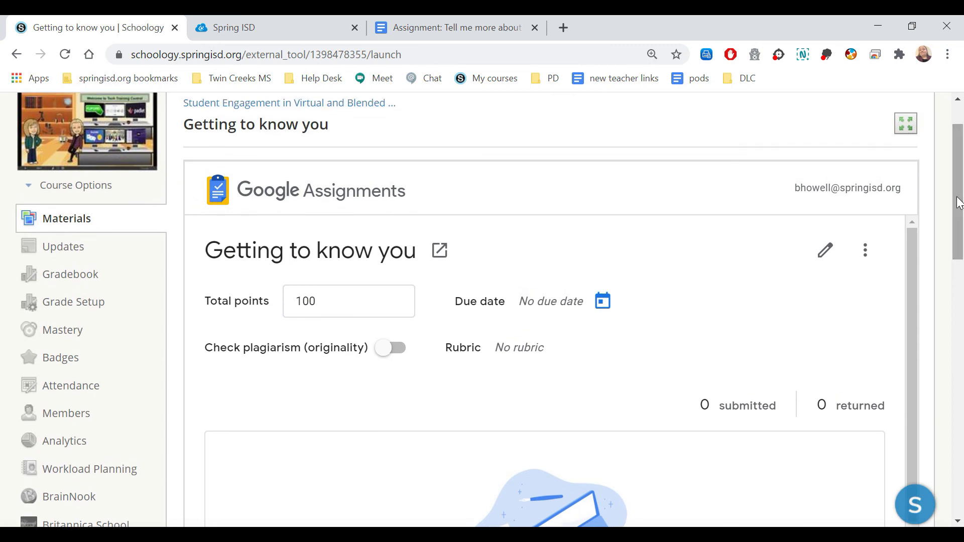